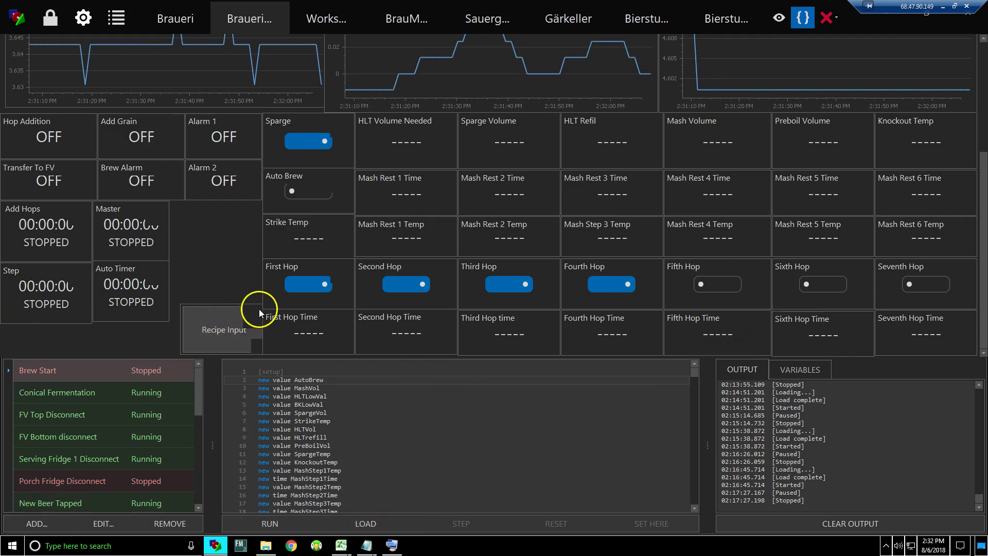
- Review the Brew Start script's declared values and prep section, and run the script
{"action": "left_click", "coordinate": [297, 327]}
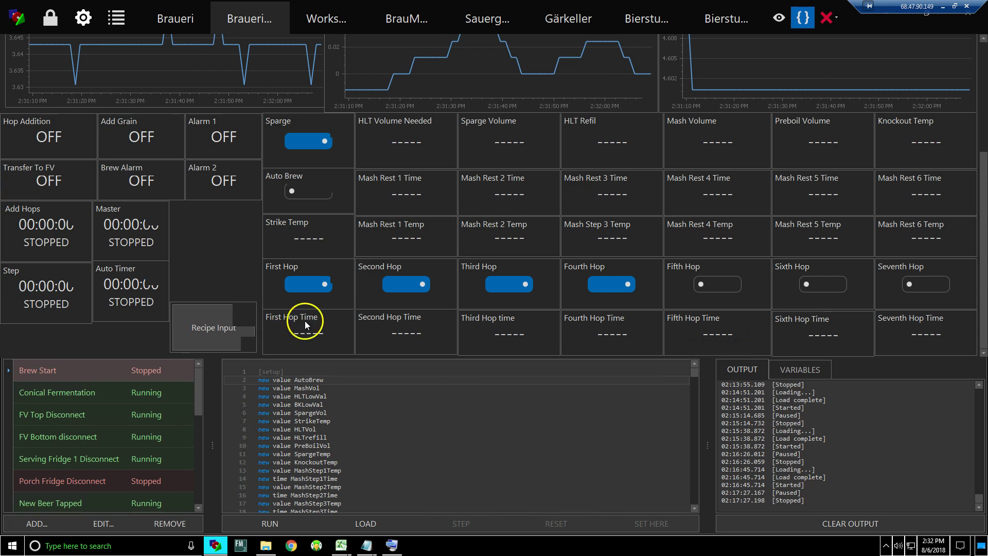
{"action": "scroll", "coordinate": [390, 423], "scroll_direction": "down", "scroll_amount": 4}
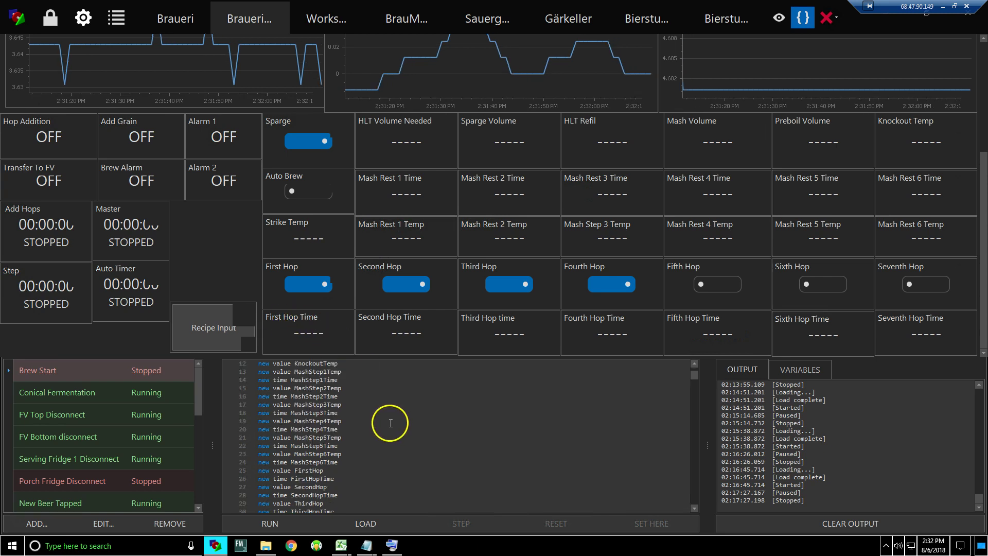
{"action": "scroll", "coordinate": [390, 423], "scroll_direction": "down", "scroll_amount": 19}
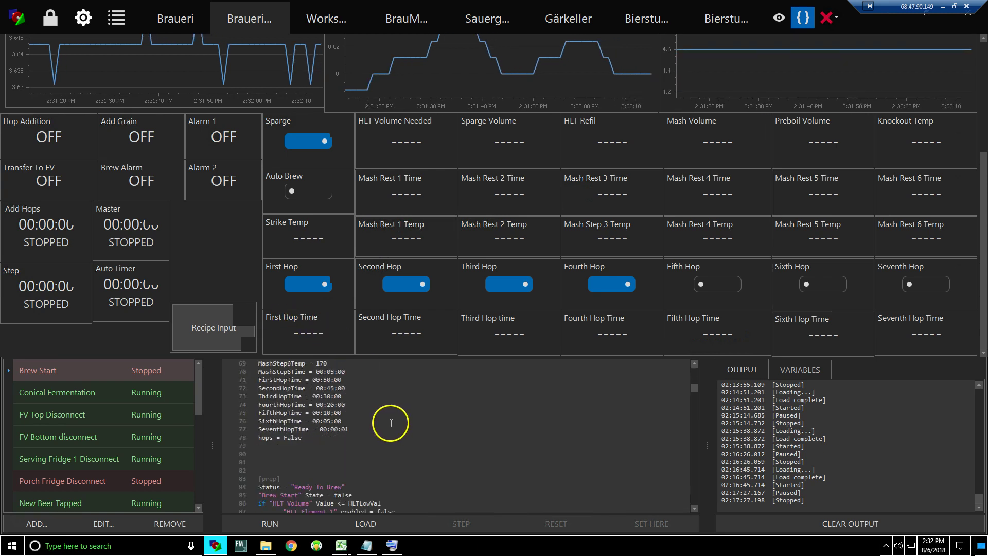
{"action": "scroll", "coordinate": [391, 423], "scroll_direction": "down", "scroll_amount": 4}
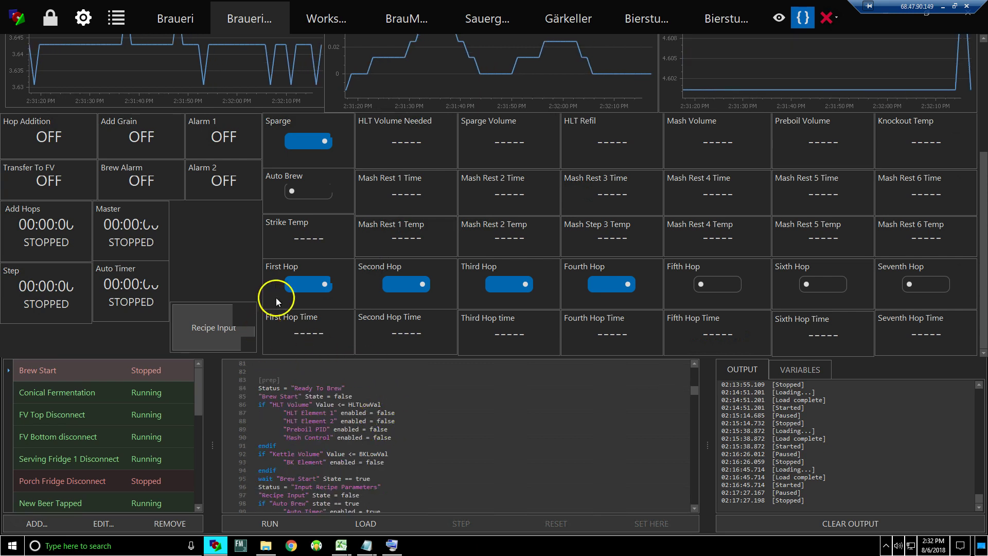
{"action": "left_click", "coordinate": [271, 524]}
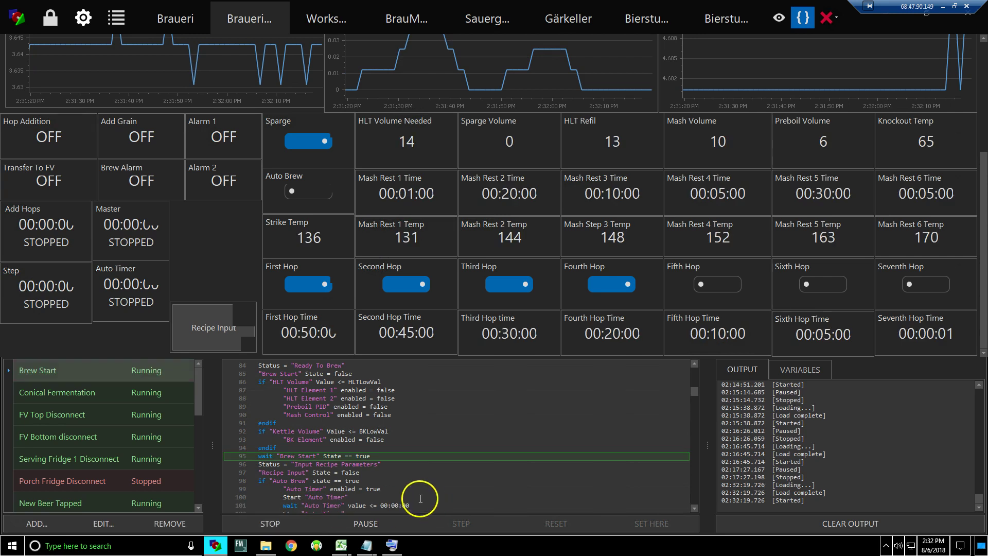
- Set the Auto Timer's reset value to 00:00:10
{"action": "double_click", "coordinate": [145, 288]}
{"action": "double_click", "coordinate": [353, 251]}
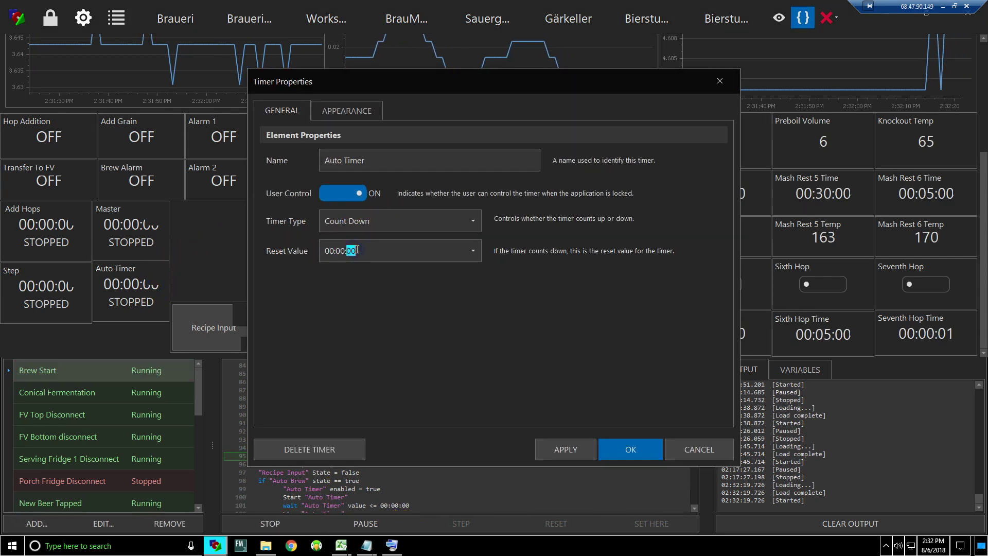
{"action": "key", "text": "Escape"}
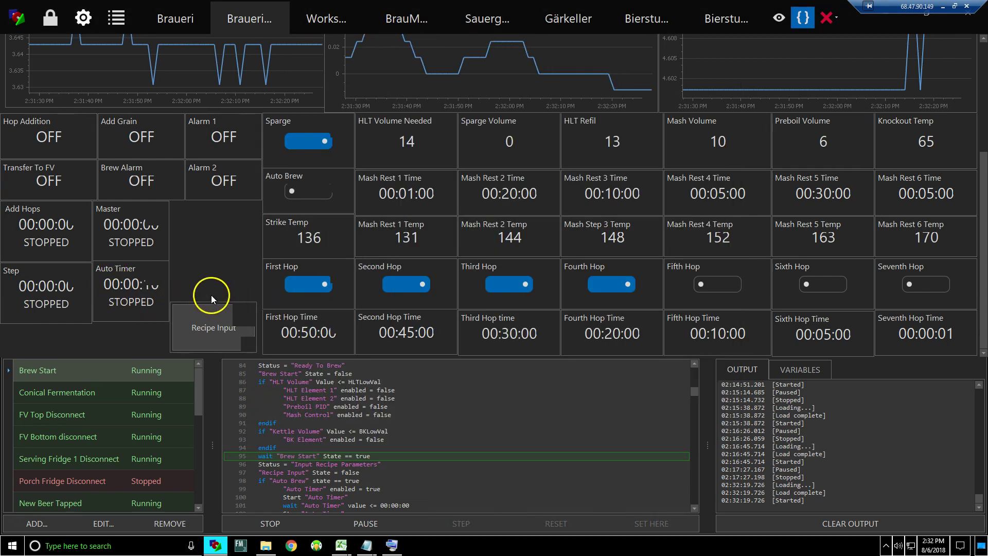
- Lock the application and trigger Brew Start on the Braueri screen
{"action": "left_click", "coordinate": [178, 20]}
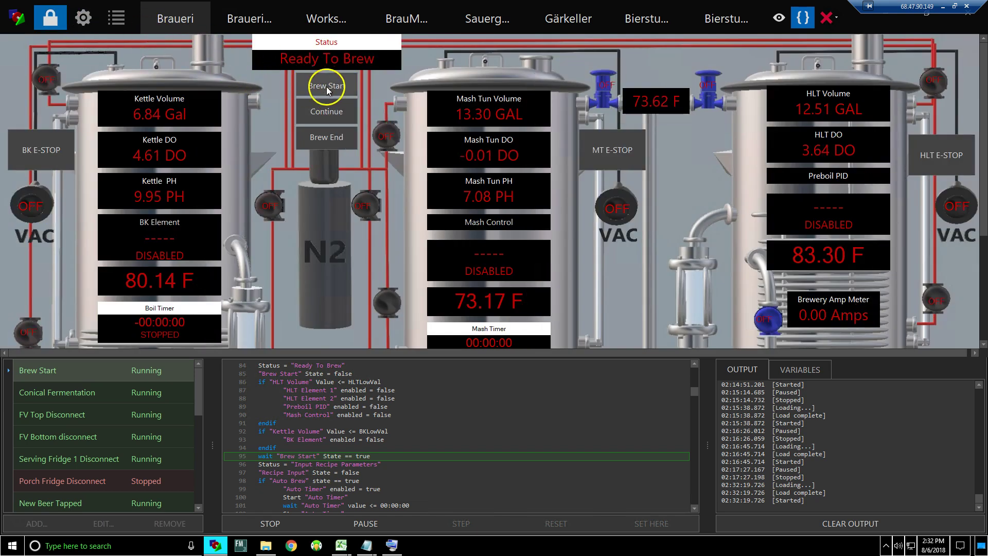
{"action": "left_click", "coordinate": [328, 89]}
- Turn on Auto Brew among the recipe parameters, and stop and rerun the Brew Start script
{"action": "left_click", "coordinate": [250, 20]}
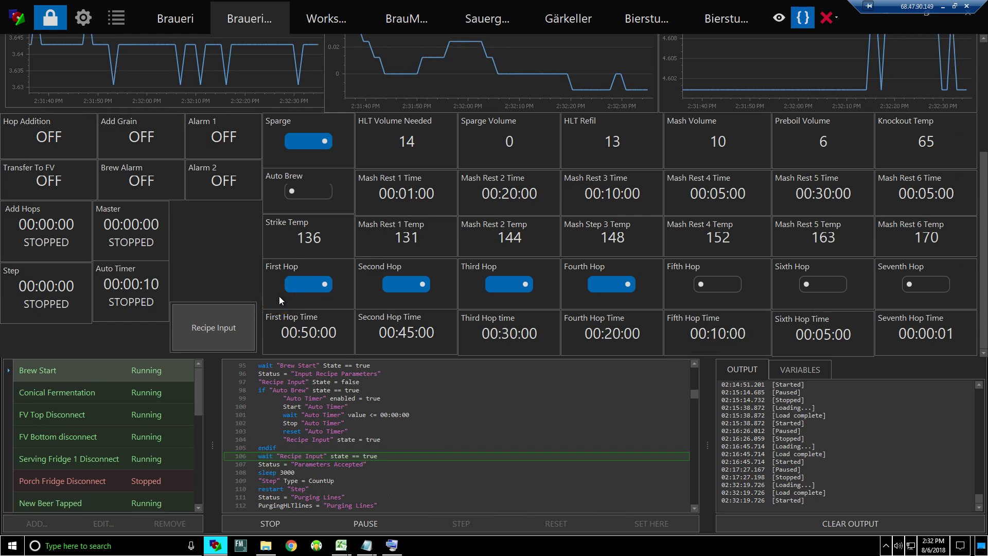
{"action": "left_click", "coordinate": [299, 181]}
{"action": "left_click", "coordinate": [306, 189]}
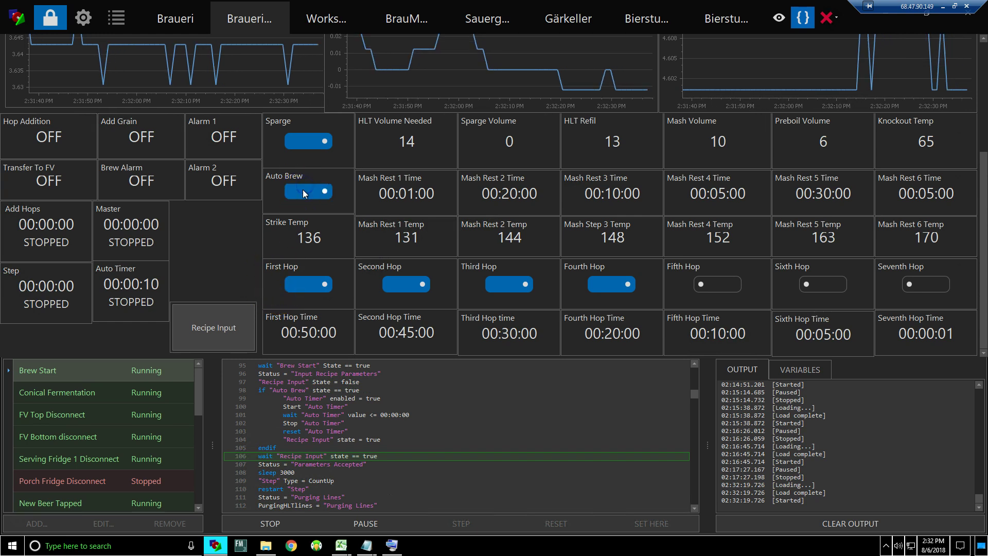
{"action": "left_click", "coordinate": [272, 524]}
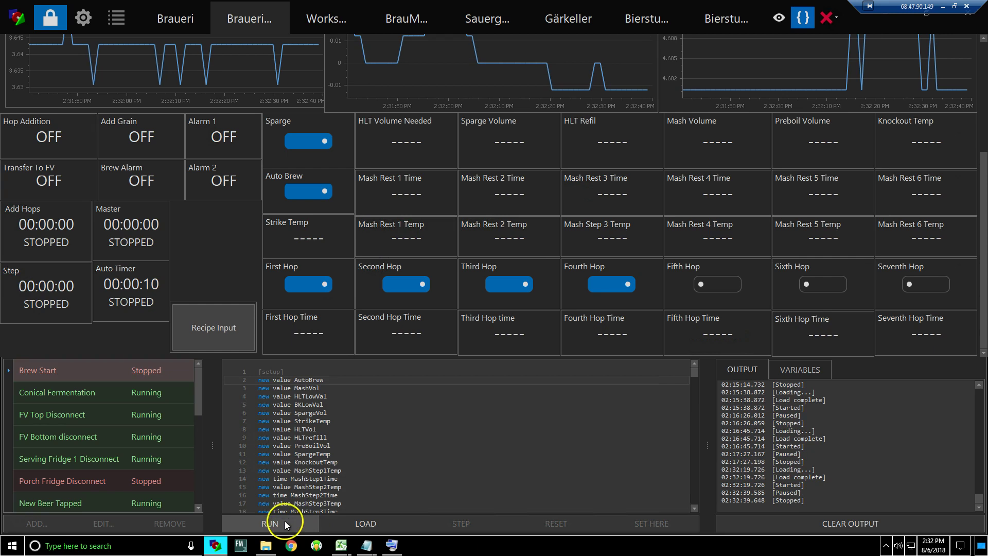
{"action": "left_click", "coordinate": [278, 524]}
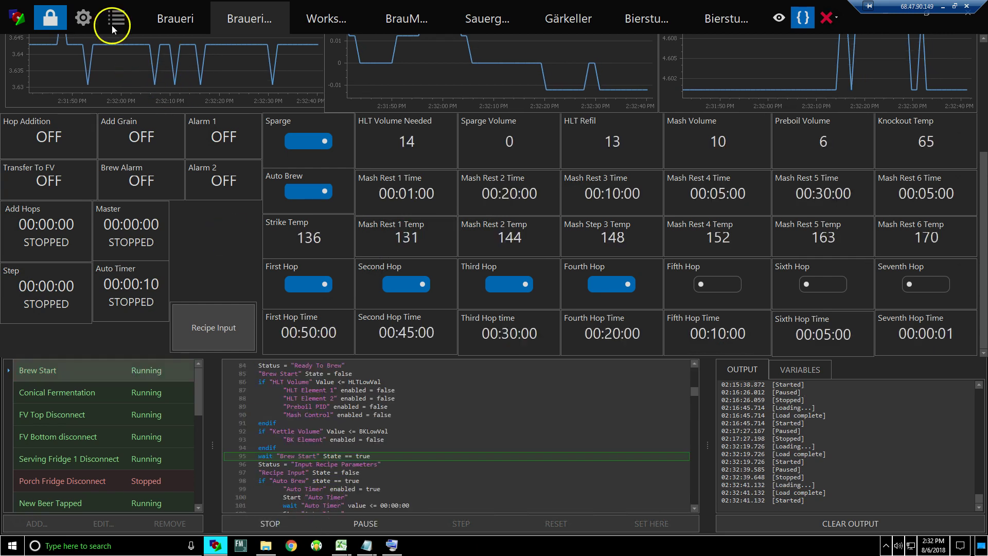
- Test the automatic recipe input by triggering Brew Start on the Braueri screen, and stop the Brew Start script
{"action": "left_click", "coordinate": [175, 18]}
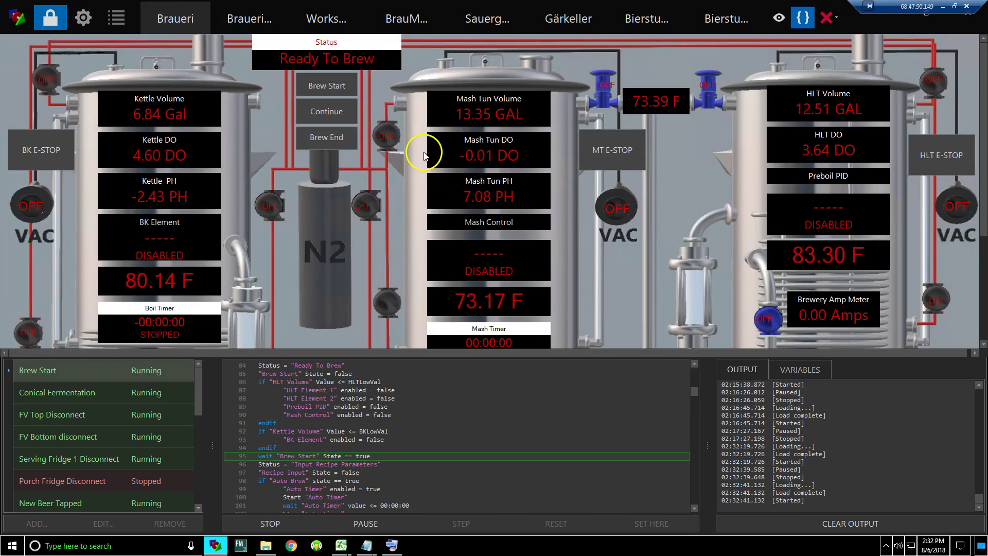
{"action": "left_click", "coordinate": [330, 95]}
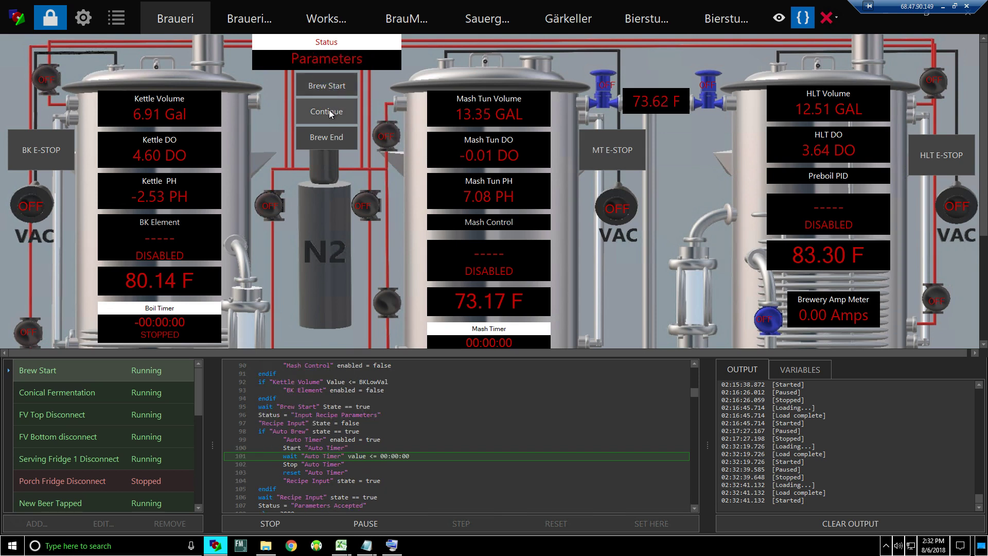
{"action": "left_click", "coordinate": [329, 111]}
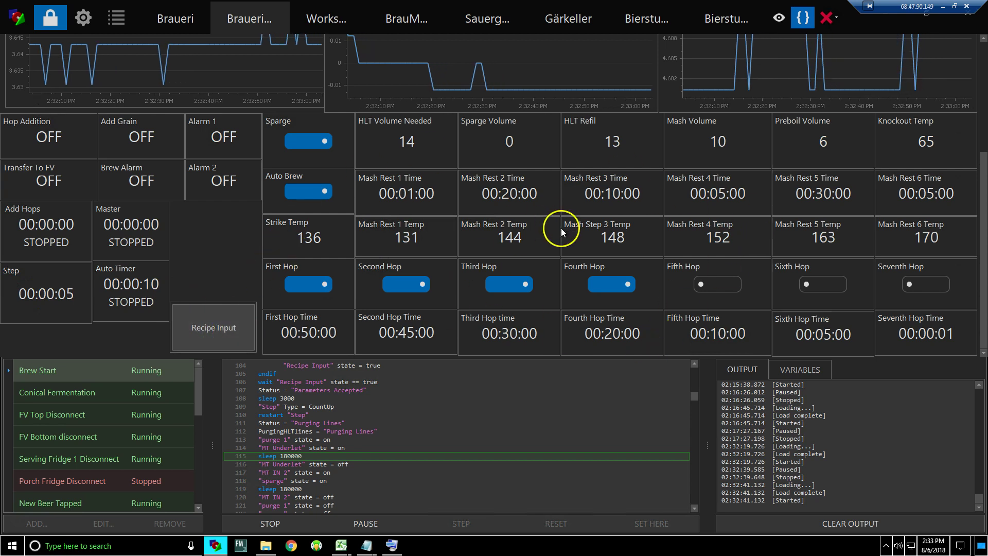
{"action": "left_click", "coordinate": [192, 21]}
{"action": "left_click", "coordinate": [273, 525]}
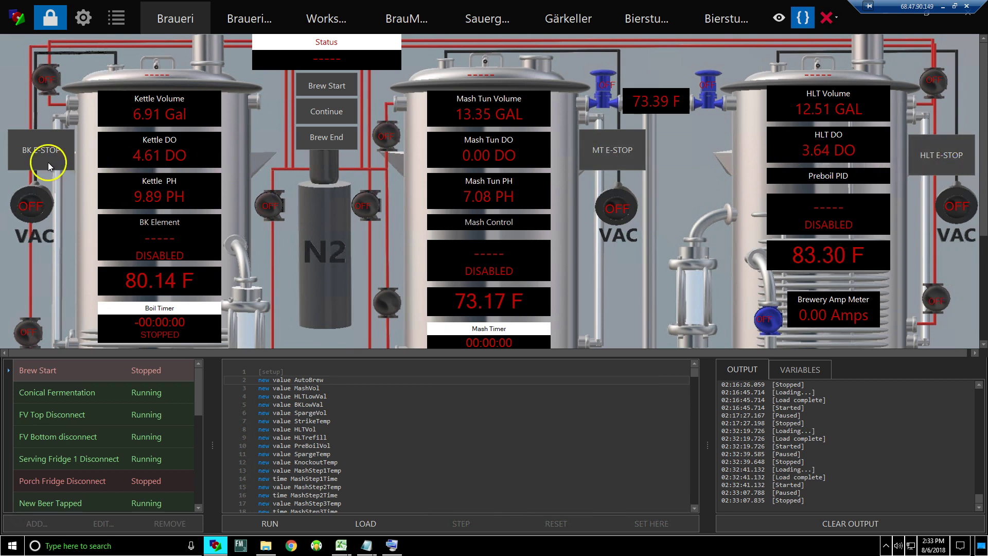
- Unlock the application and move the script's "Auto Brew" if-block to directly below Status = "Parameters Accepted"
{"action": "scroll", "coordinate": [372, 456], "scroll_direction": "down", "scroll_amount": 2}
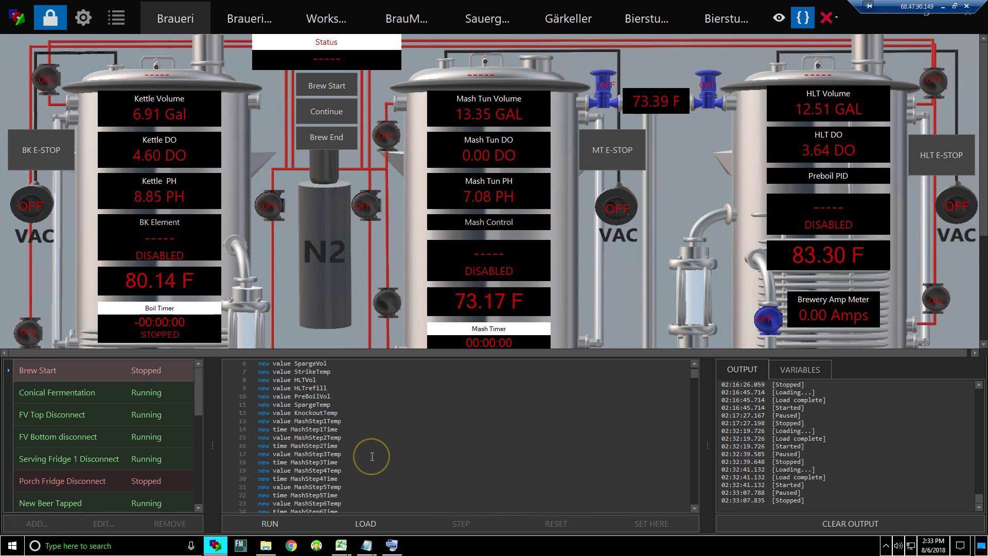
{"action": "scroll", "coordinate": [371, 456], "scroll_direction": "down", "scroll_amount": 16}
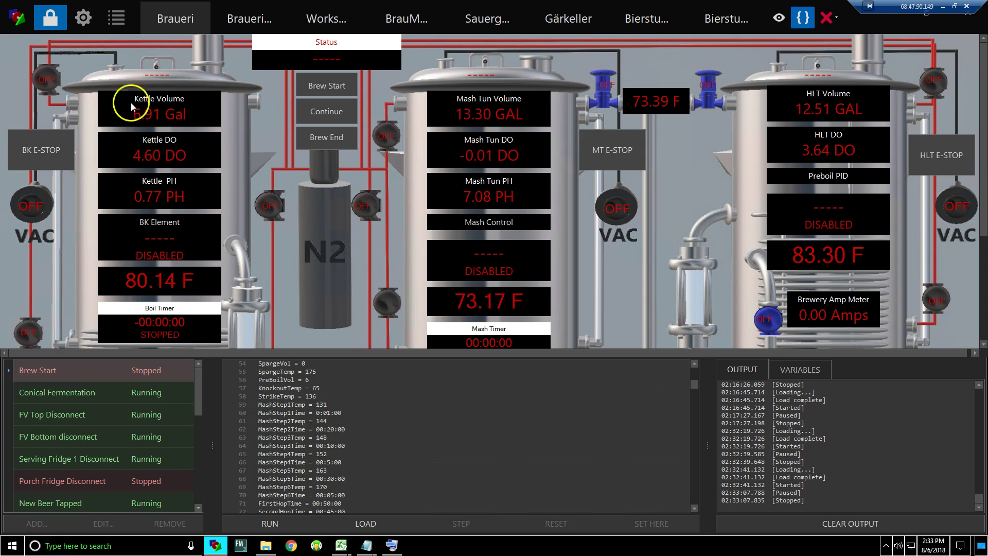
{"action": "scroll", "coordinate": [335, 420], "scroll_direction": "down", "scroll_amount": 9}
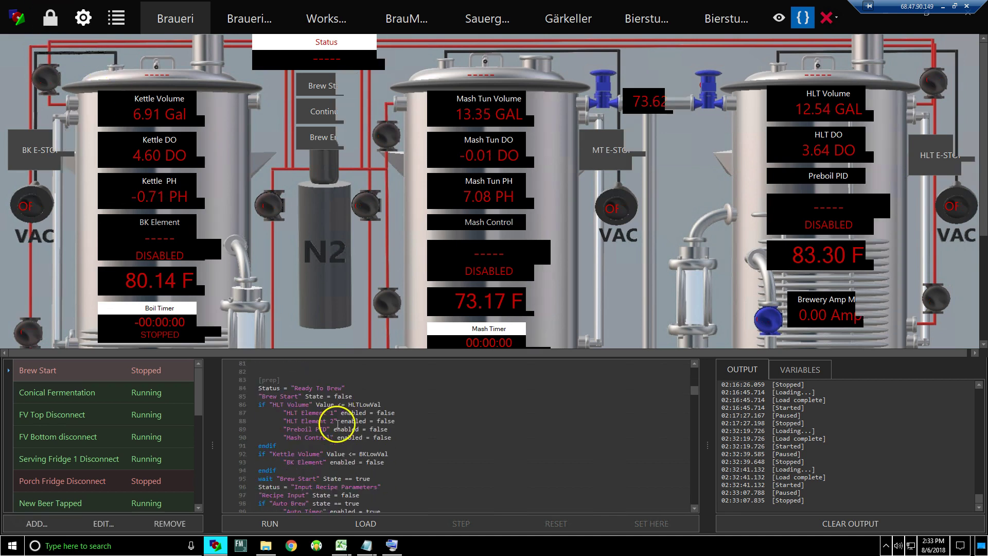
{"action": "scroll", "coordinate": [335, 421], "scroll_direction": "down", "scroll_amount": 1}
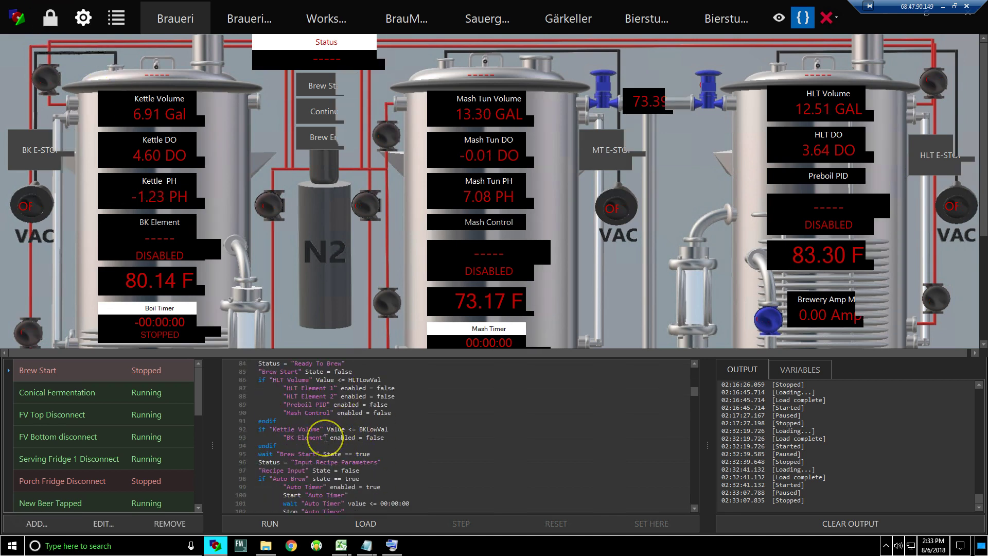
{"action": "scroll", "coordinate": [326, 438], "scroll_direction": "down", "scroll_amount": 3}
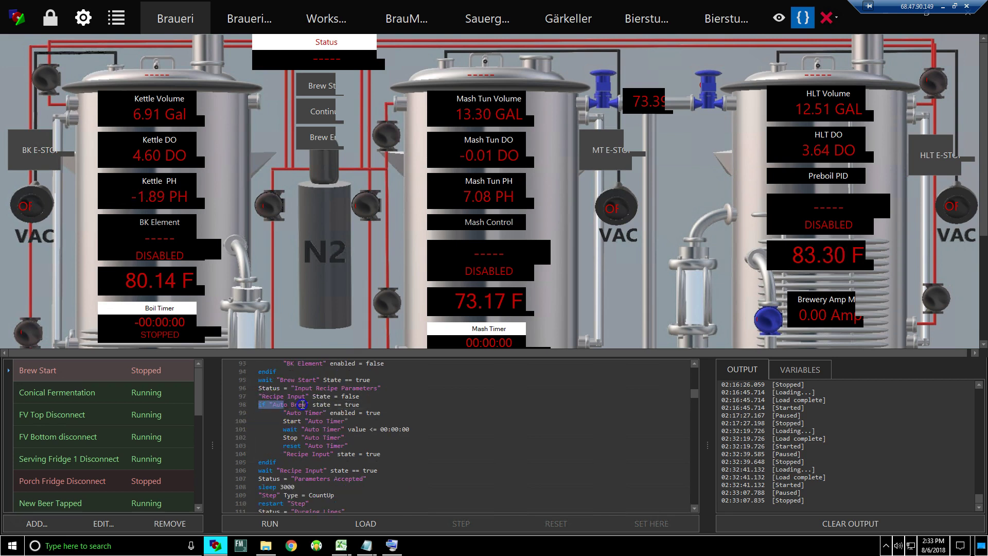
{"action": "left_click_drag", "start_coordinate": [260, 405], "coordinate": [425, 453]}
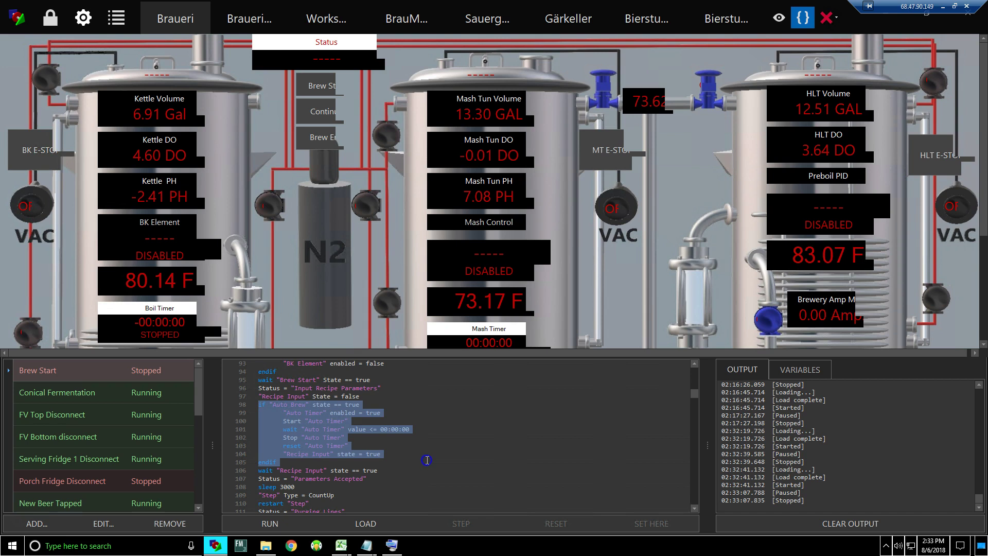
{"action": "key", "text": "Delete"}
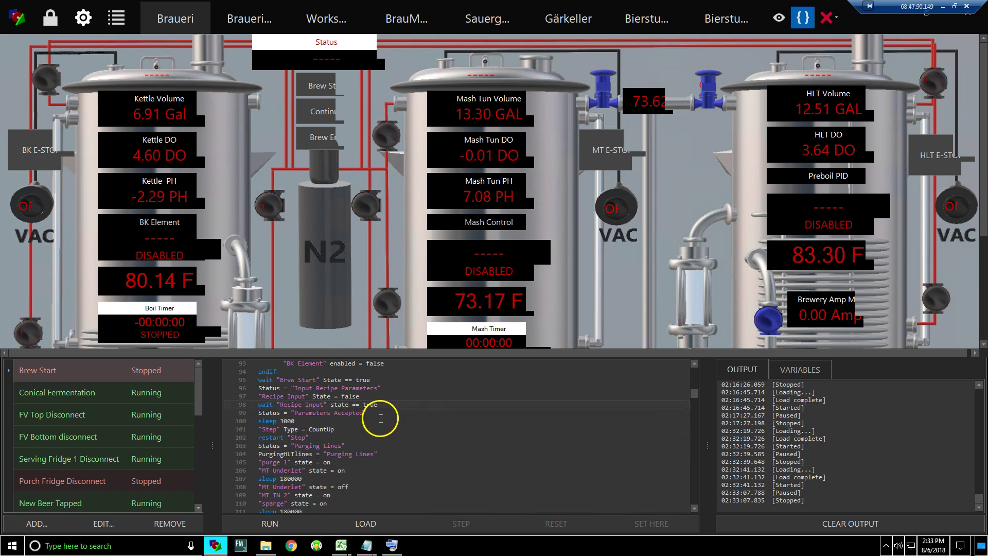
{"action": "left_click", "coordinate": [382, 416]}
{"action": "key", "text": "Return"}
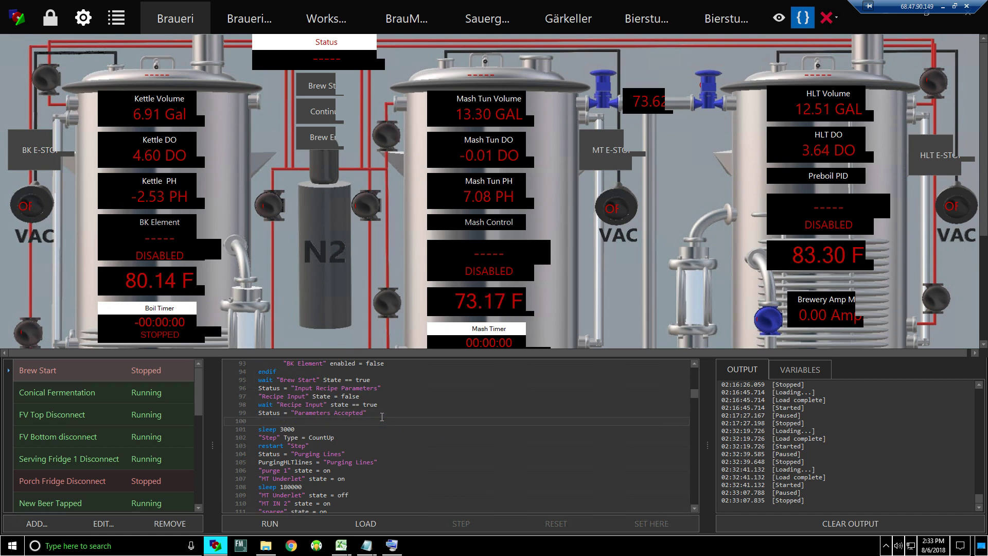
{"action": "type", "text": "if \"Auto Brew\" state == true \t\"Auto Timer\" enabled = true \tStart \"Auto Timer\" \twait \"Auto Timer\" value <= 00:00:00 \tStop \"Auto Timer\" \treset \"Auto Timer\" \t\"Recipe Input\" state = true endif"}
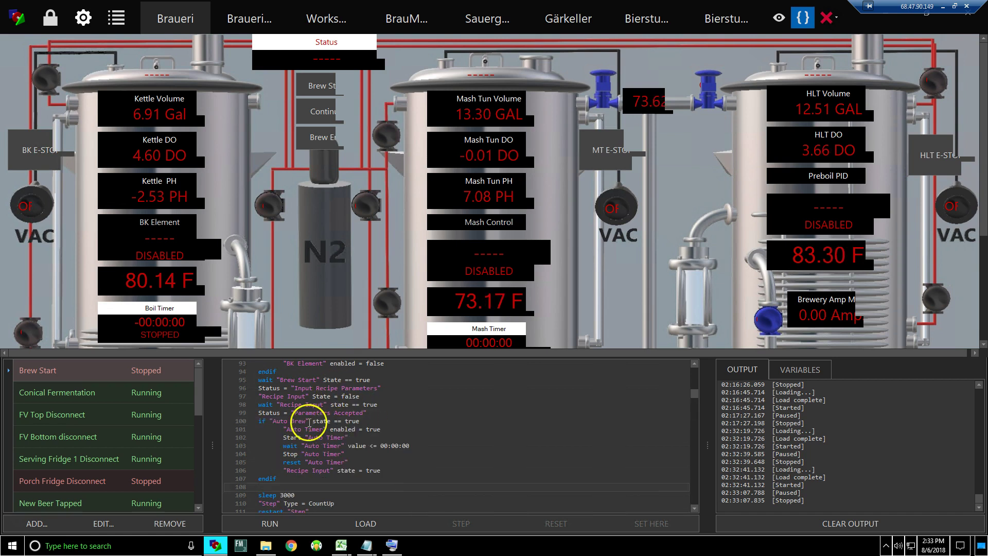
- Remove the "Recipe Input" state = true line from the Auto Brew block and close the blank lines around its endif
{"action": "left_click_drag", "start_coordinate": [389, 470], "coordinate": [286, 474]}
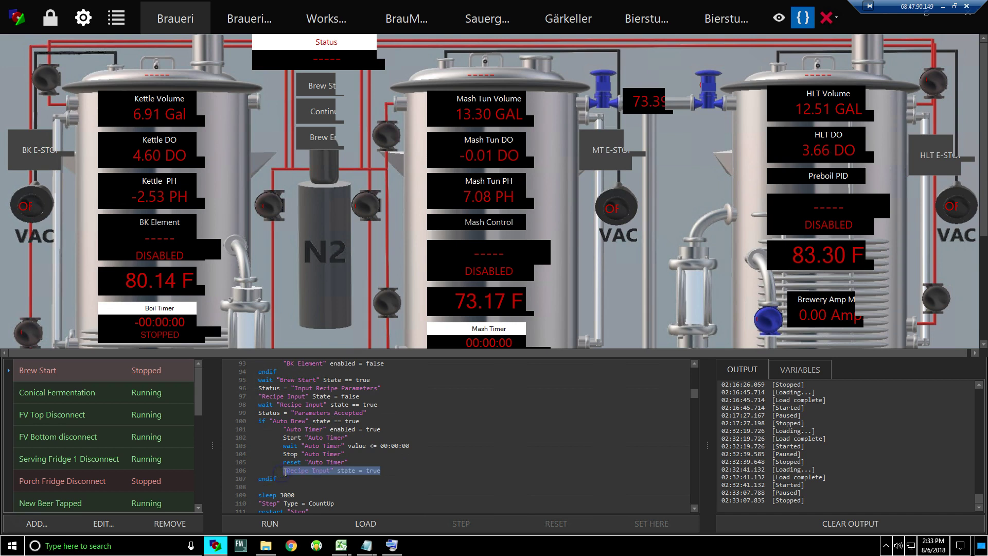
{"action": "key", "text": "ctrl+x"}
{"action": "double_click", "coordinate": [261, 480]}
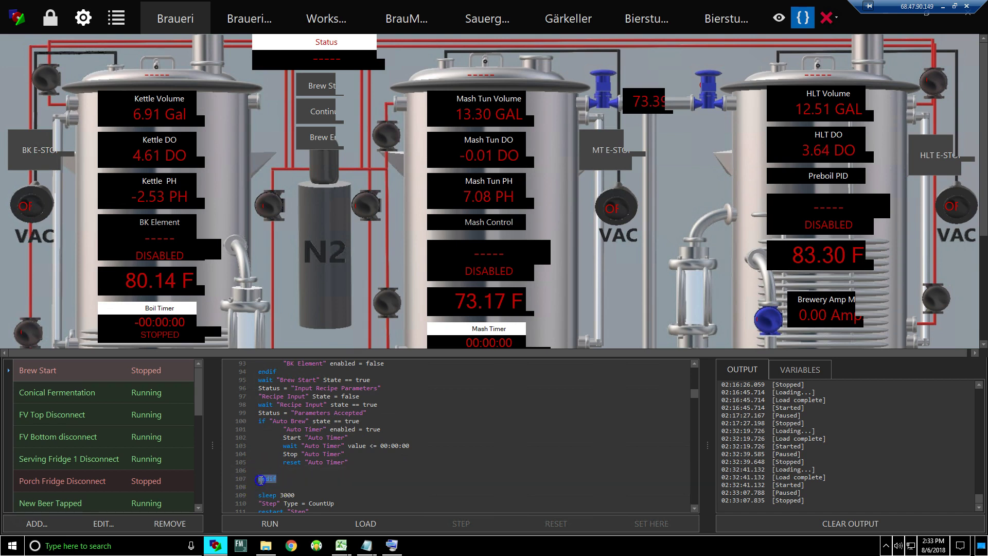
{"action": "left_click", "coordinate": [258, 479]}
{"action": "key", "text": "BackSpace"}
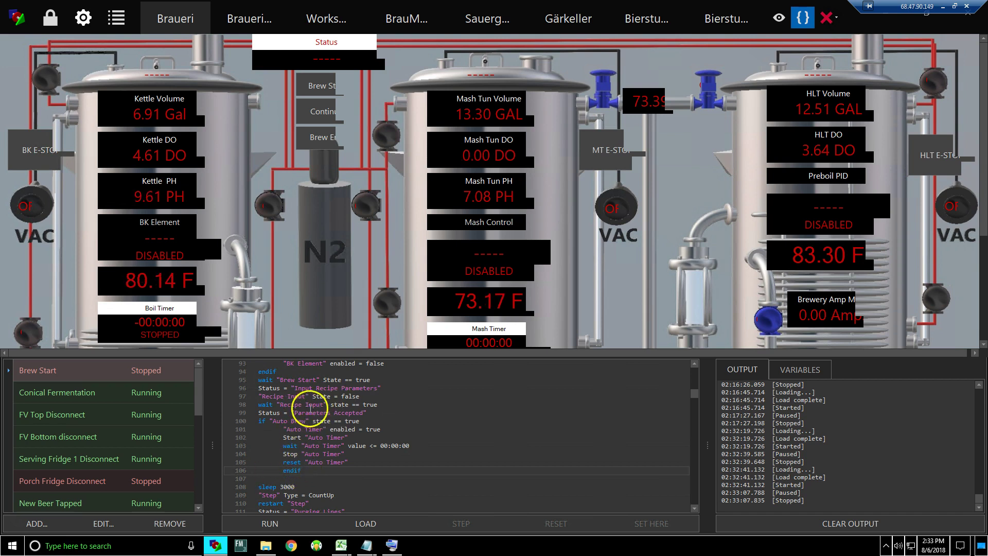
{"action": "left_click", "coordinate": [222, 13]}
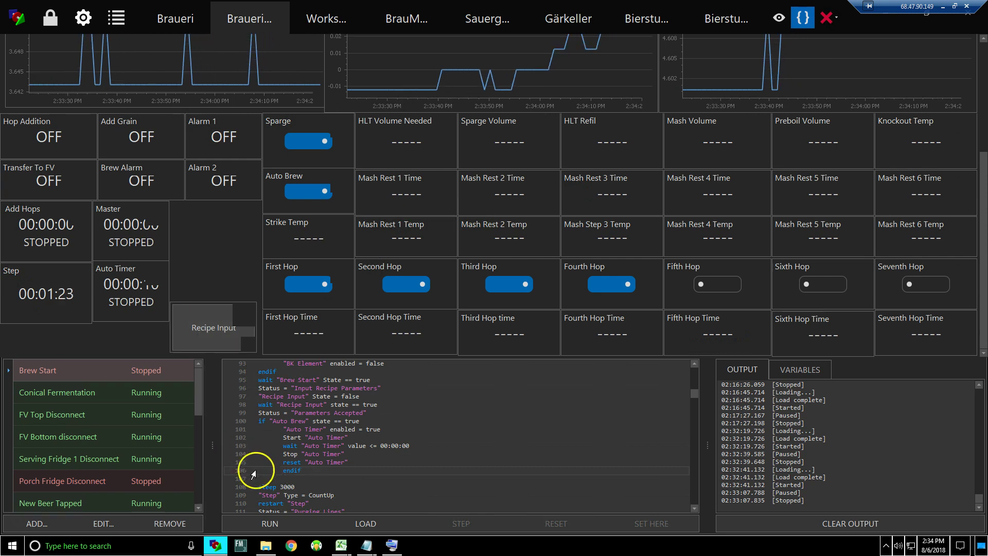
{"action": "left_click", "coordinate": [255, 486]}
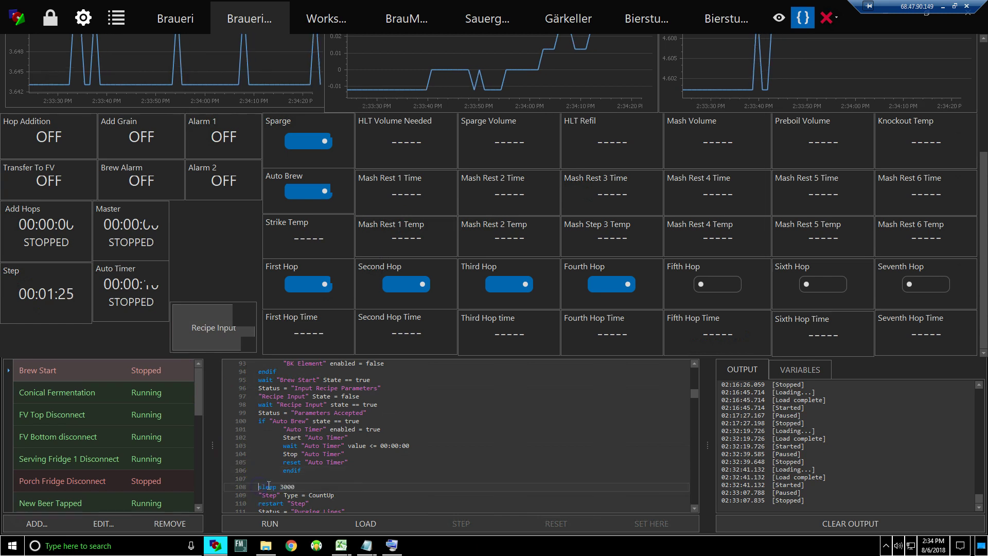
{"action": "key", "text": "BackSpace"}
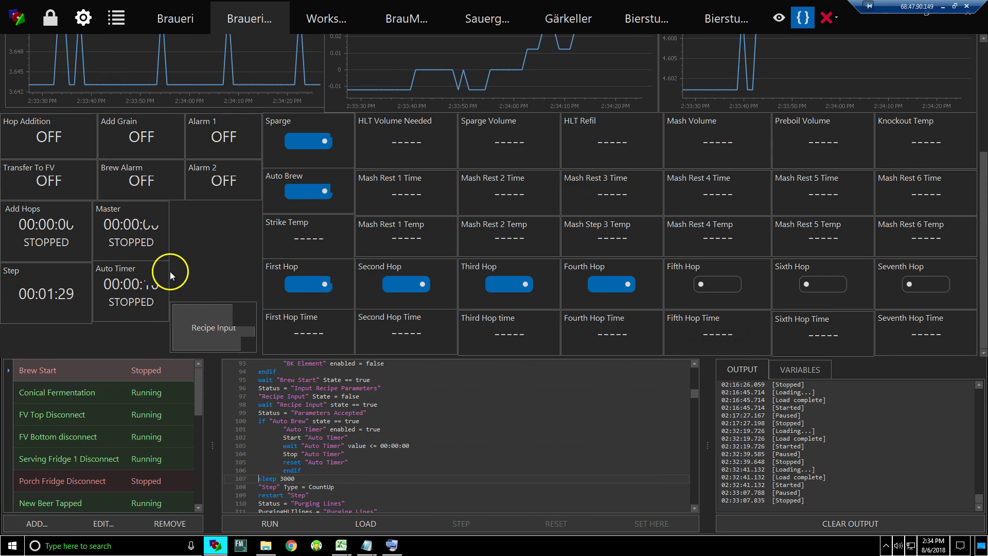
- Lock the application, run the edited Brew Start script, and trigger Brew Start on the Braueri screen
{"action": "left_click", "coordinate": [50, 18]}
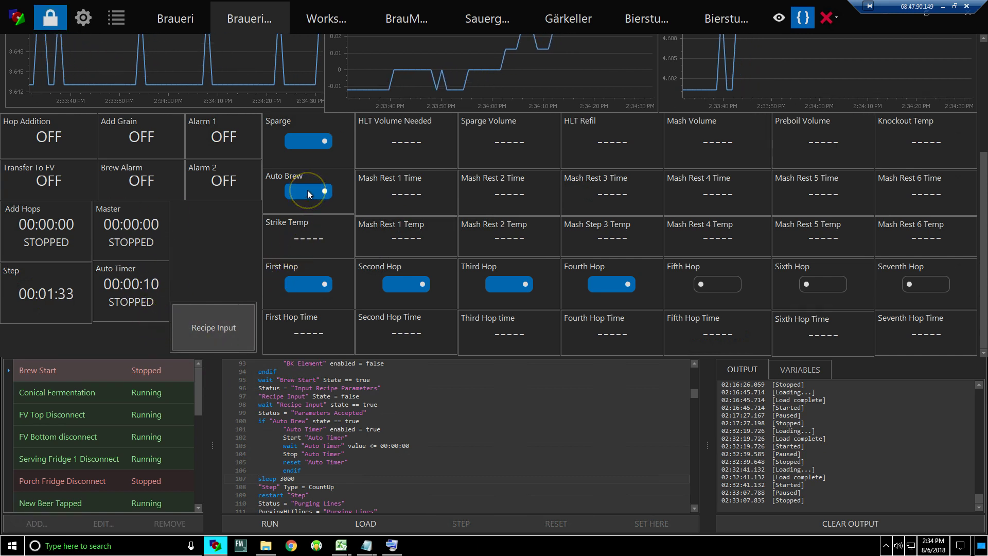
{"action": "left_click", "coordinate": [286, 523]}
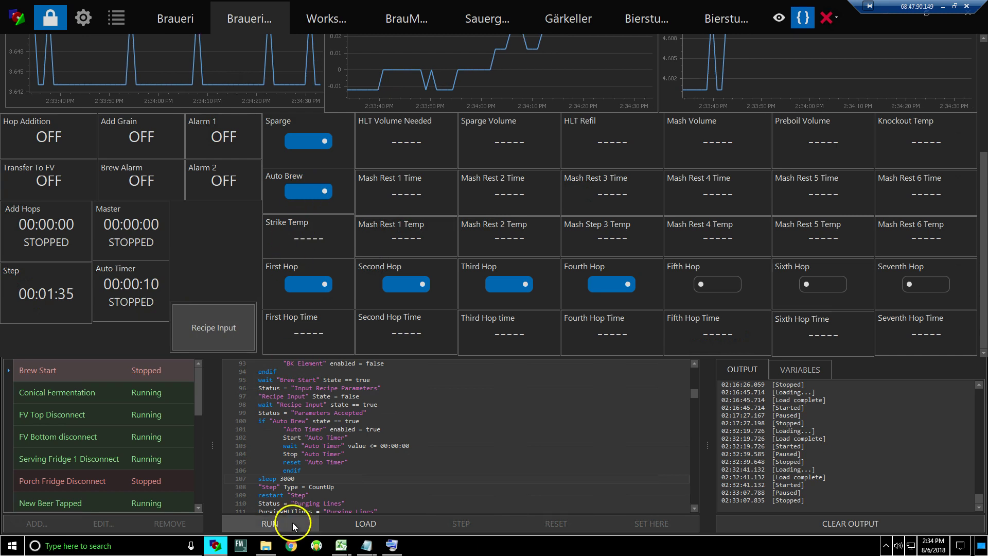
{"action": "left_click", "coordinate": [375, 480]}
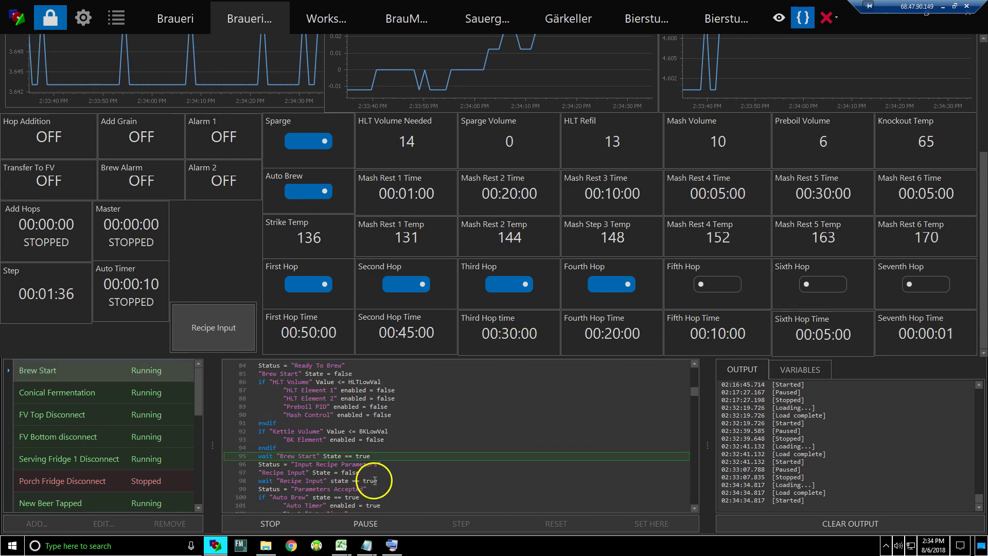
{"action": "left_click", "coordinate": [194, 11]}
{"action": "left_click", "coordinate": [327, 86]}
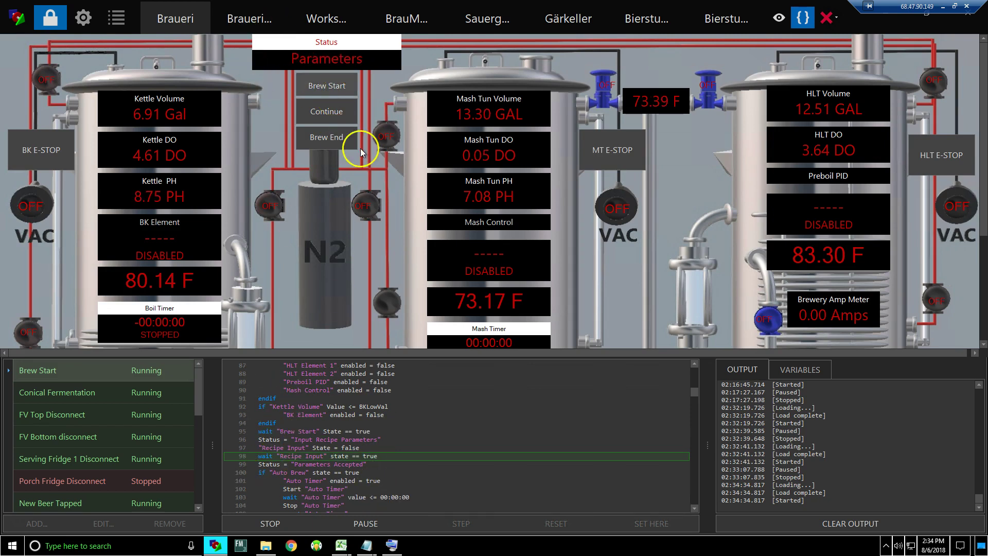
- Switch off the First, Second, Third and Fourth Hop additions and Sparge on the recipe parameters screen
{"action": "left_click", "coordinate": [276, 25]}
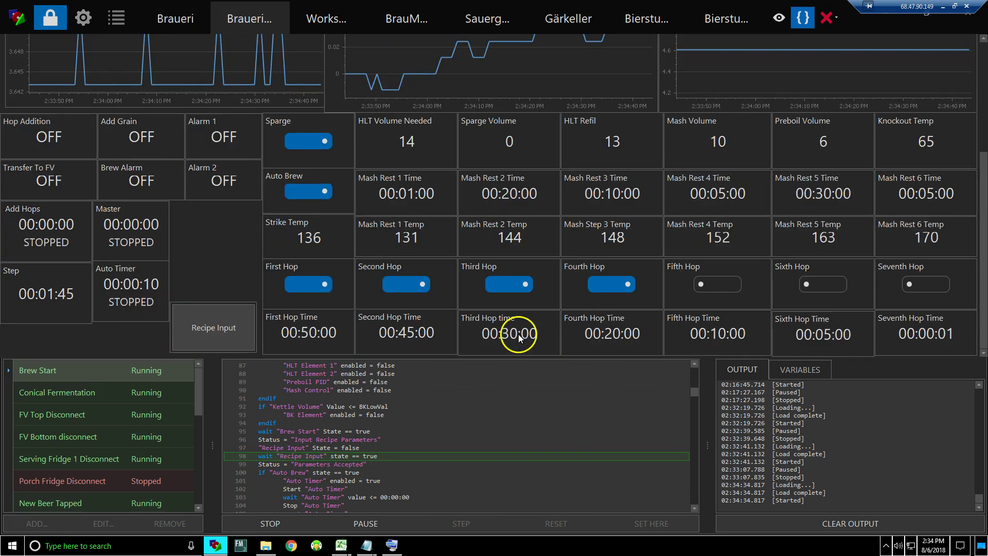
{"action": "left_click", "coordinate": [309, 284]}
{"action": "left_click", "coordinate": [403, 286]}
{"action": "left_click", "coordinate": [316, 285]}
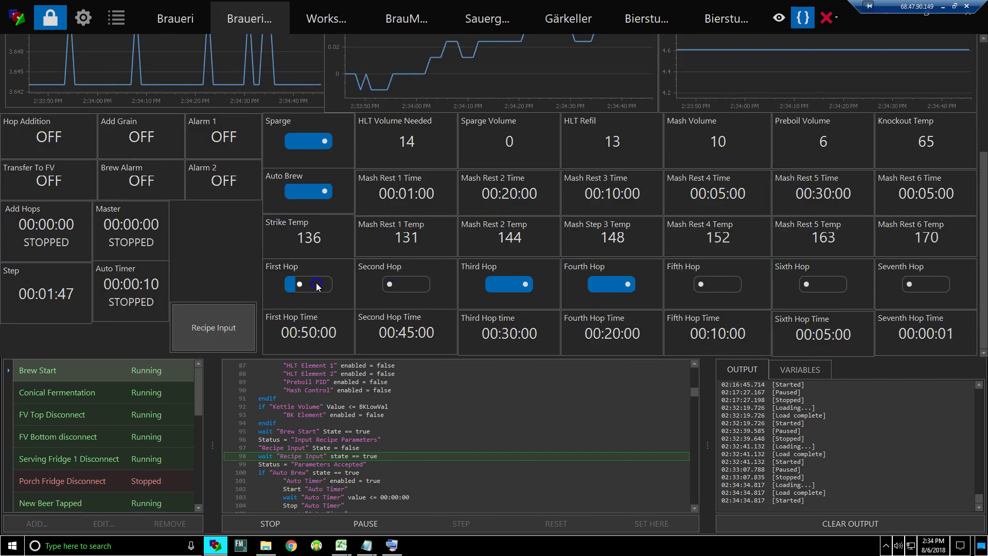
{"action": "left_click", "coordinate": [316, 284]}
{"action": "left_click", "coordinate": [510, 284]}
{"action": "left_click", "coordinate": [613, 285]}
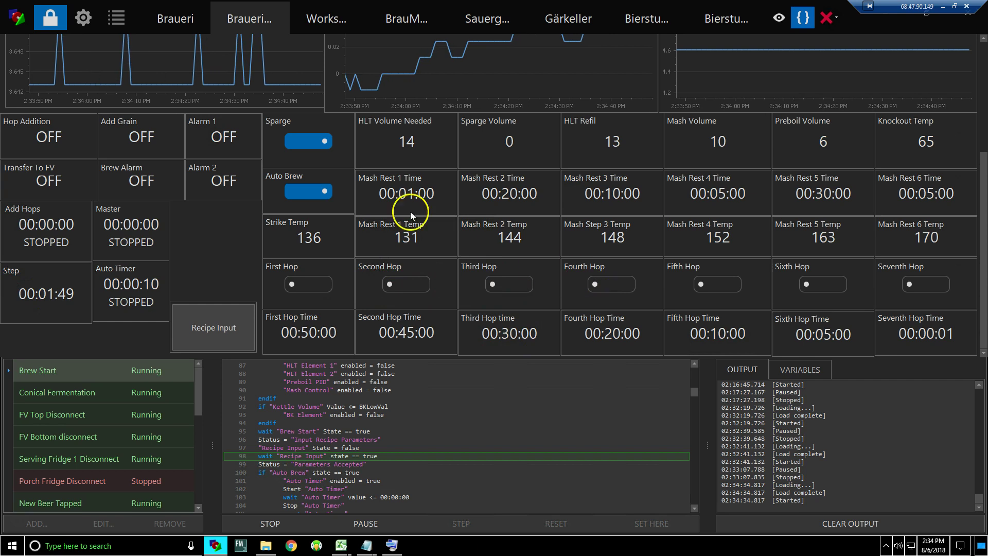
{"action": "left_click", "coordinate": [329, 142]}
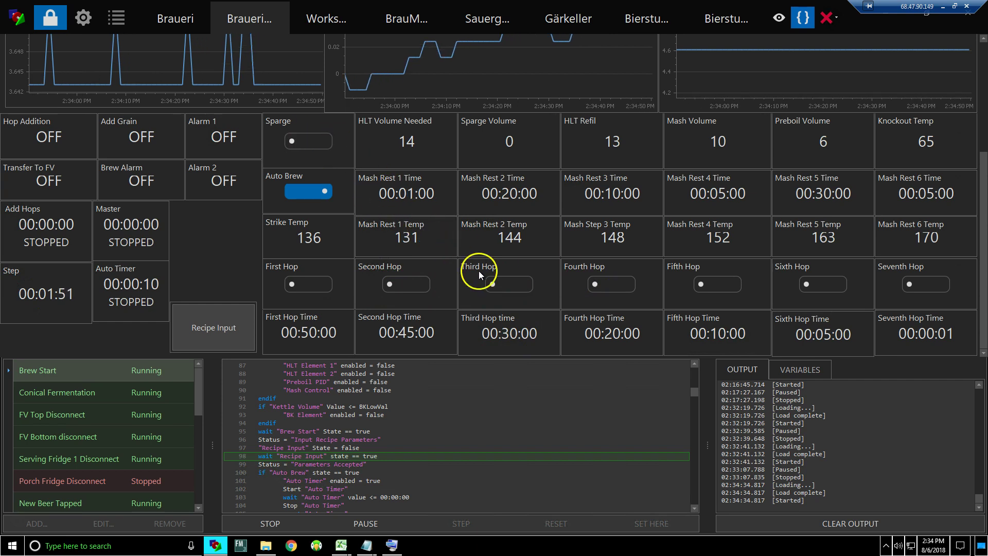
- Test the Auto Timer countdown by submitting Recipe Input with Auto Brew on, and stop the Brew Start script
{"action": "left_click", "coordinate": [236, 339]}
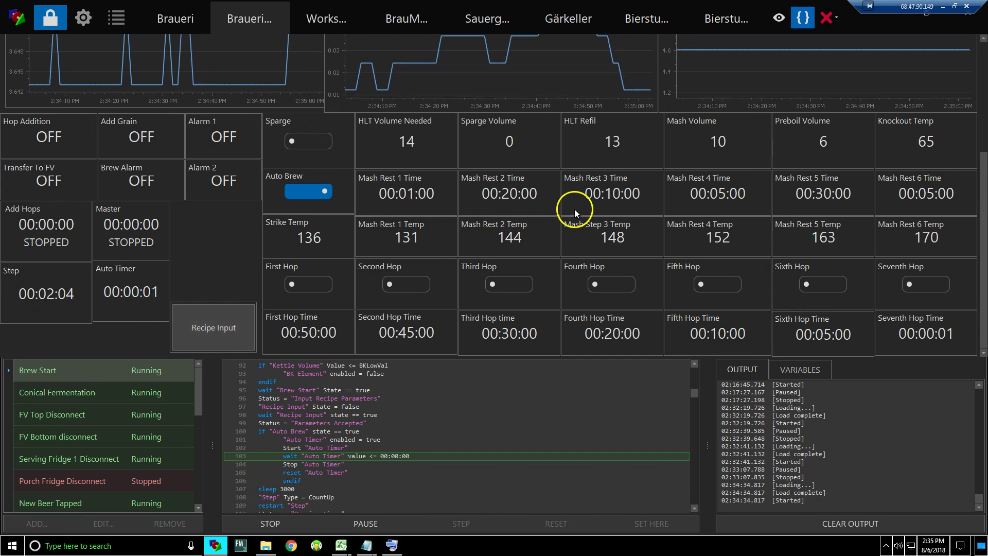
{"action": "left_click", "coordinate": [298, 524]}
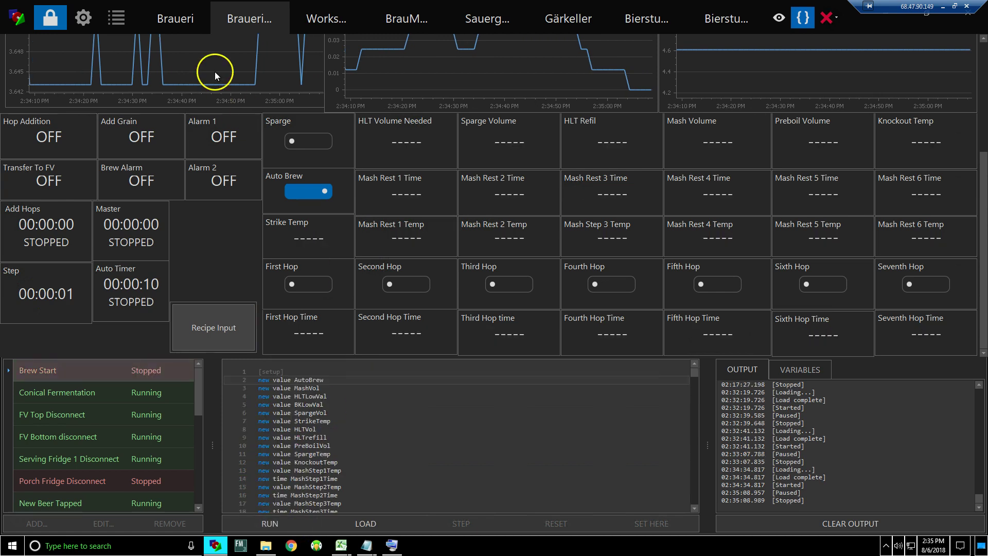
- Switch off Auto Brew on the recipe parameters screen and run the Brew Start script again
{"action": "left_click", "coordinate": [175, 18]}
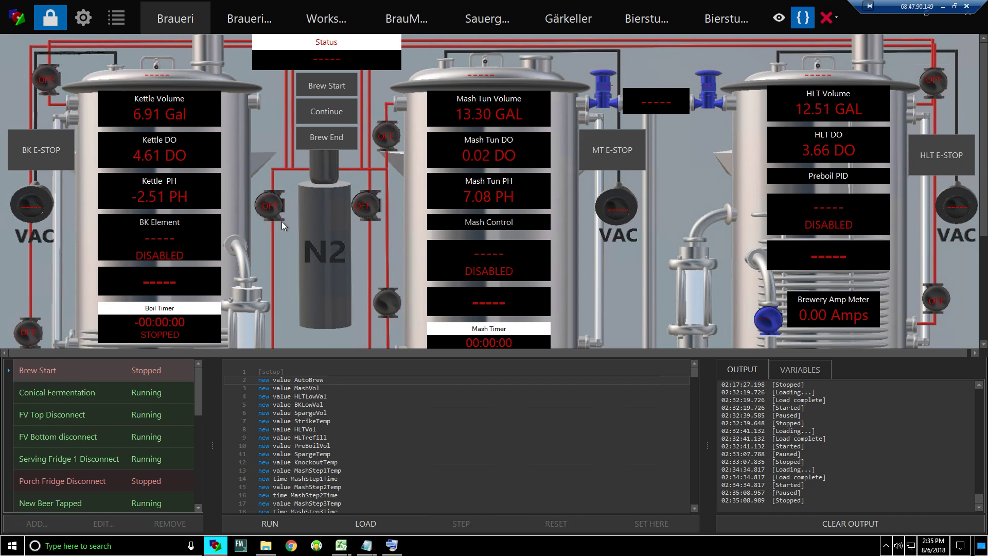
{"action": "scroll", "coordinate": [316, 458], "scroll_direction": "down", "scroll_amount": 6}
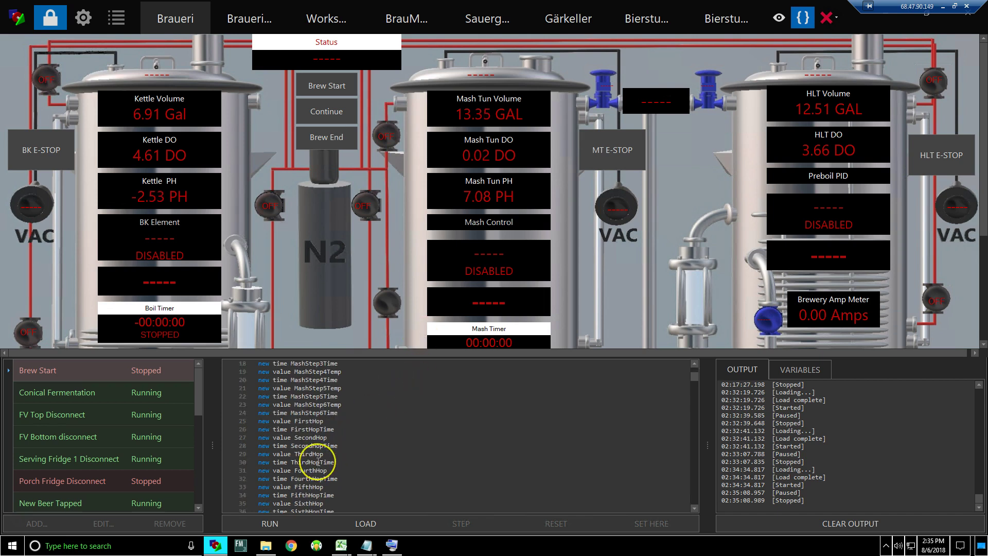
{"action": "left_click", "coordinate": [248, 11]}
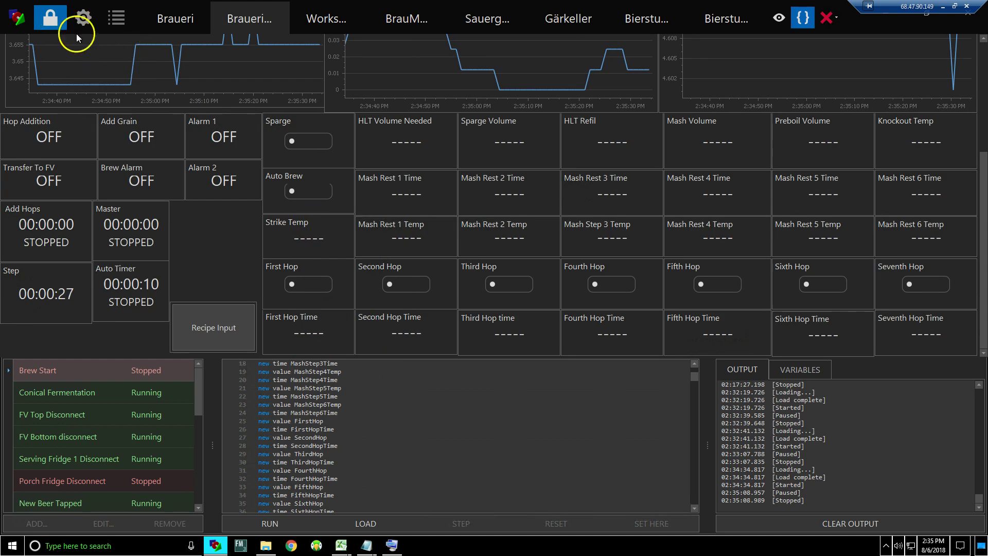
{"action": "left_click", "coordinate": [270, 525]}
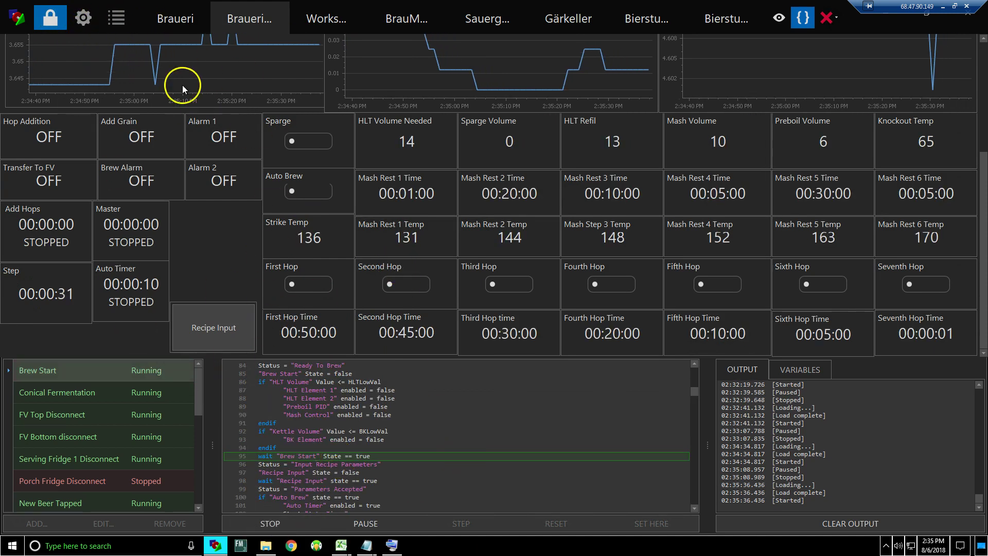
- Test the script without Auto Brew by triggering Brew Start on the Braueri screen, submitting Recipe Input, and stopping the script
{"action": "left_click", "coordinate": [175, 20]}
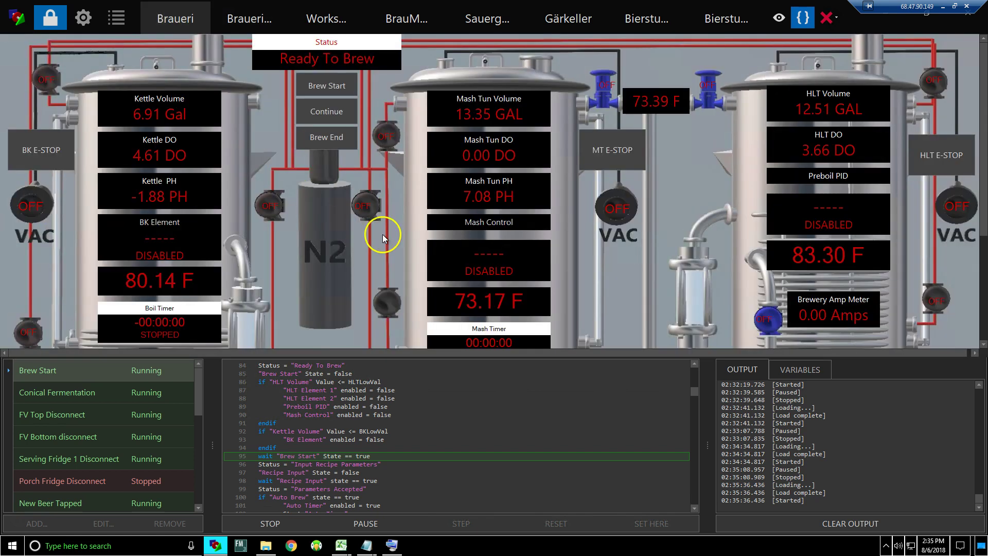
{"action": "left_click", "coordinate": [330, 88]}
{"action": "left_click", "coordinate": [249, 19]}
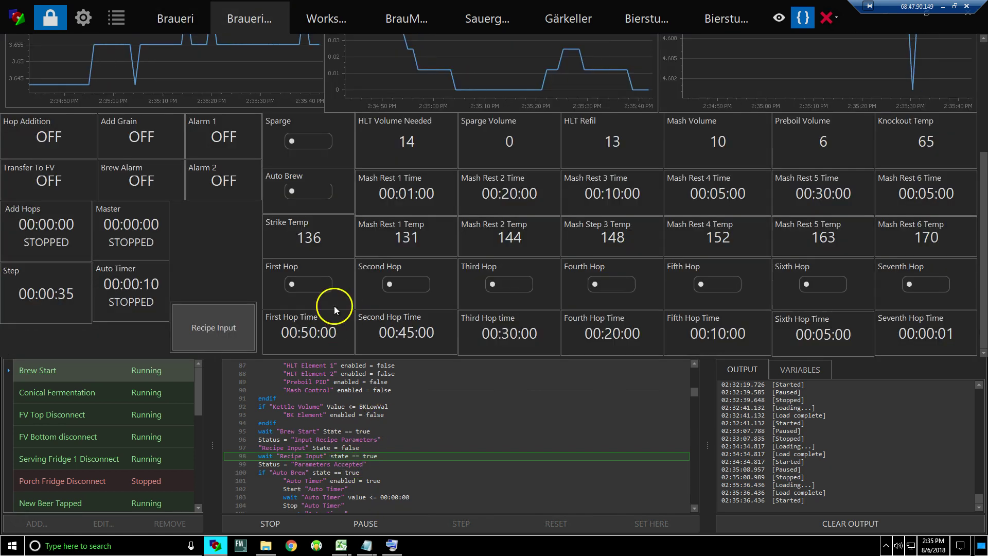
{"action": "left_click", "coordinate": [207, 329]}
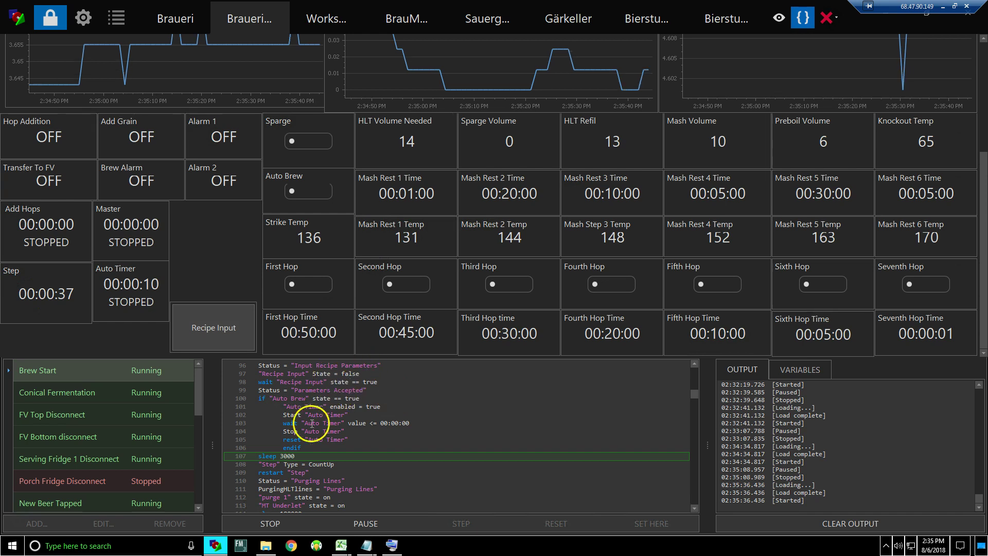
{"action": "left_click", "coordinate": [279, 528]}
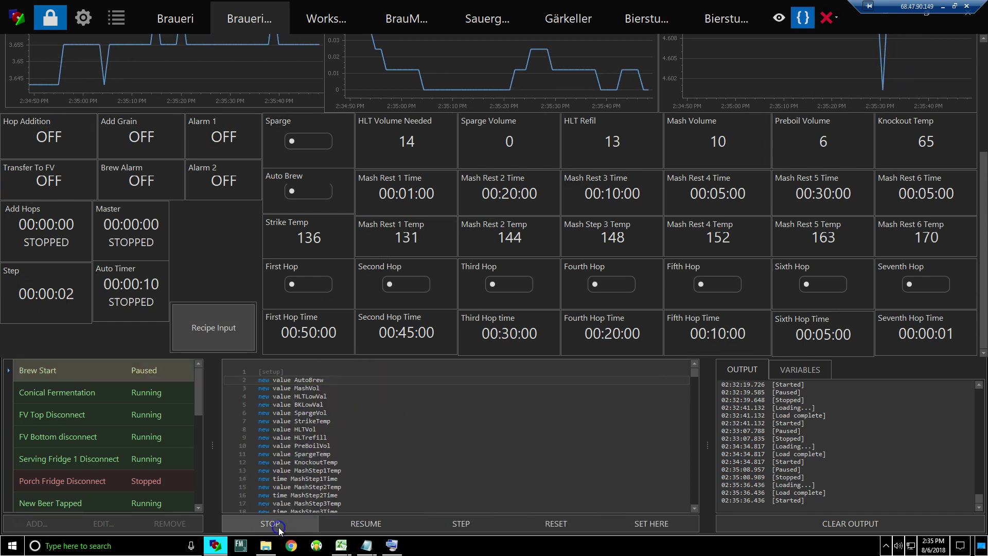